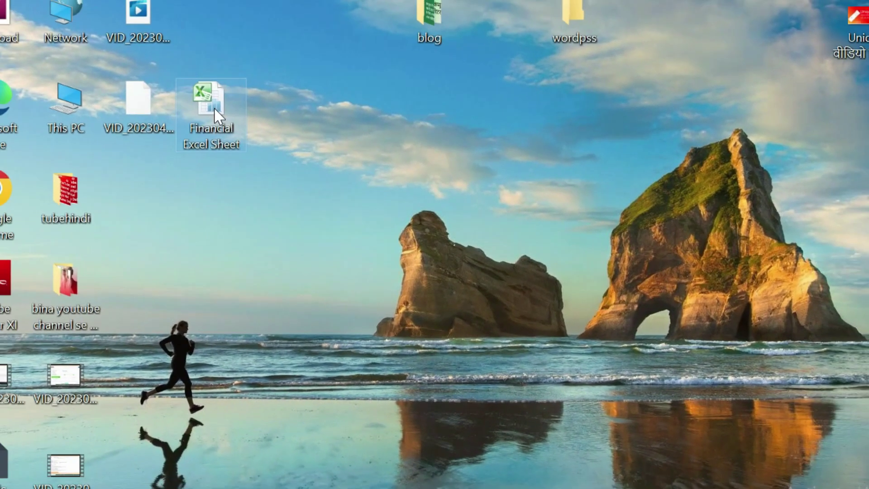
Open the Financial Excel Sheet workbook to review it, dismiss the activation notice, then close Excel
double_click(212, 109)
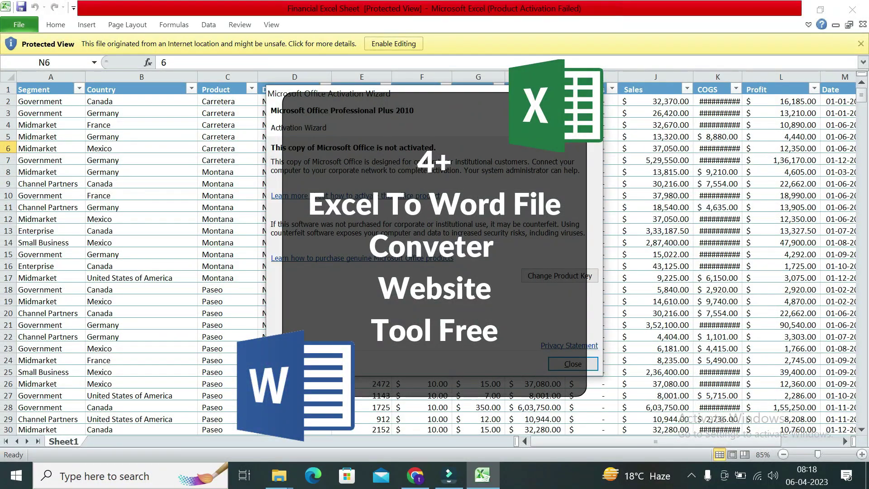
click(597, 93)
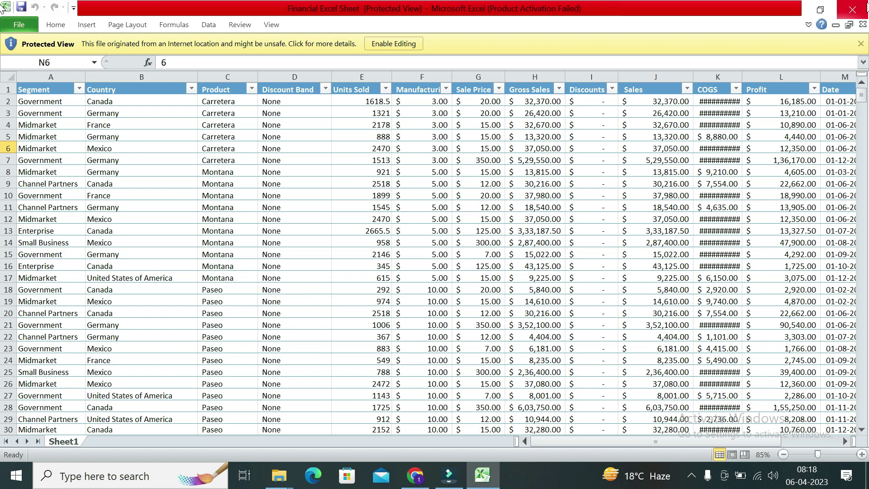
click(853, 9)
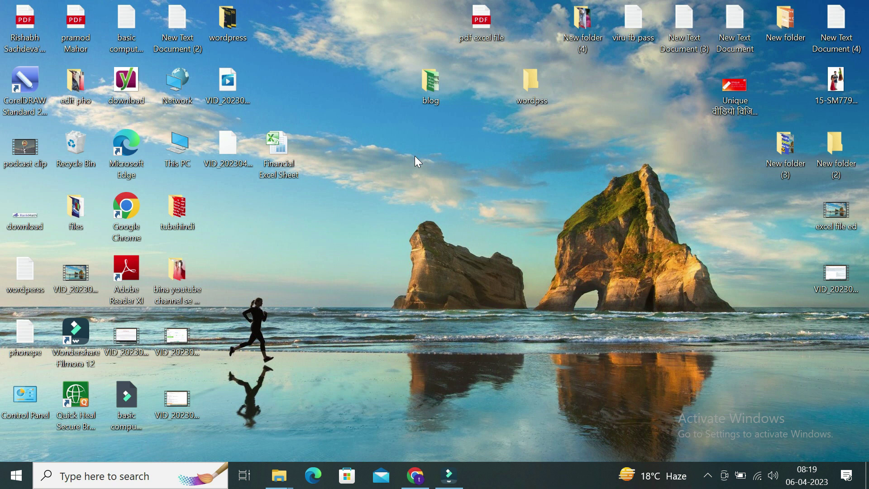
Upload Financial Excel Sheet.xlsx to Online2PDF and convert it to Word 2007-2021 (*.docx)
click(415, 475)
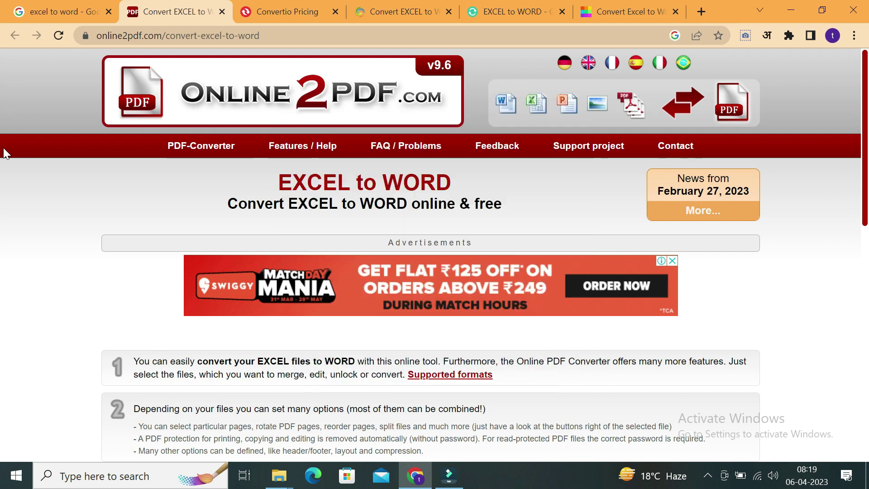
scroll(2, 136, down, 1)
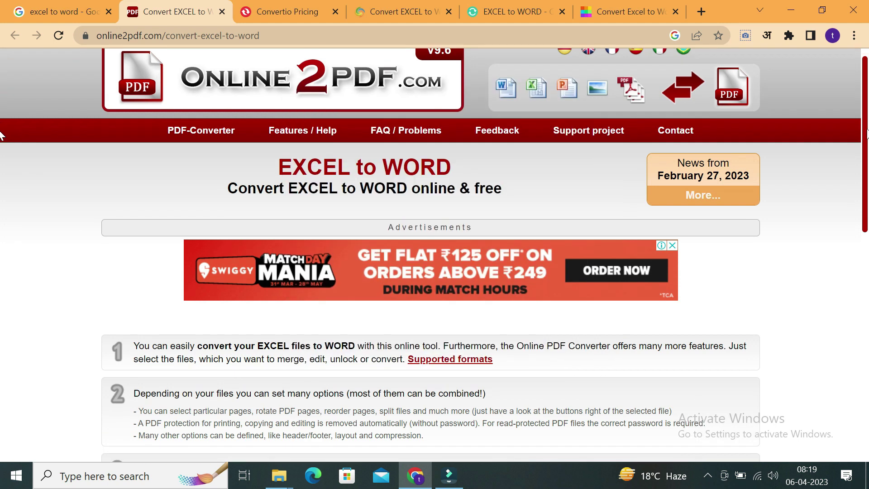
scroll(855, 263, down, 5)
scroll(855, 262, down, 2)
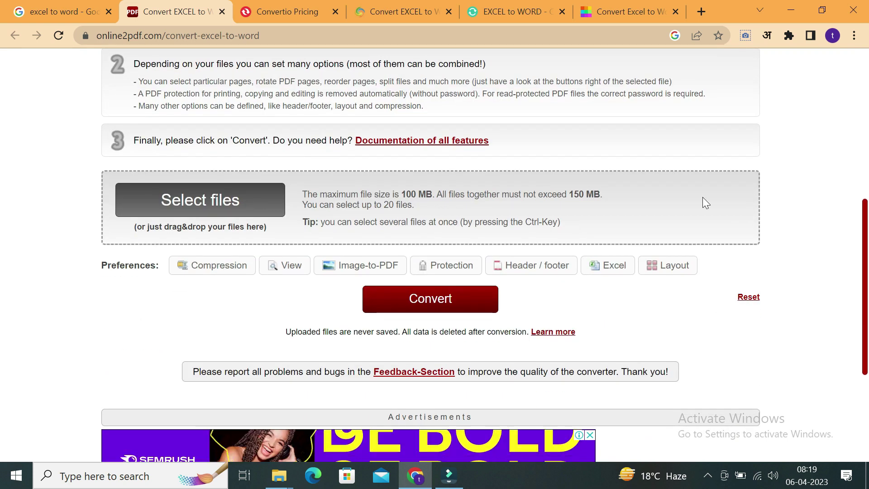
click(237, 204)
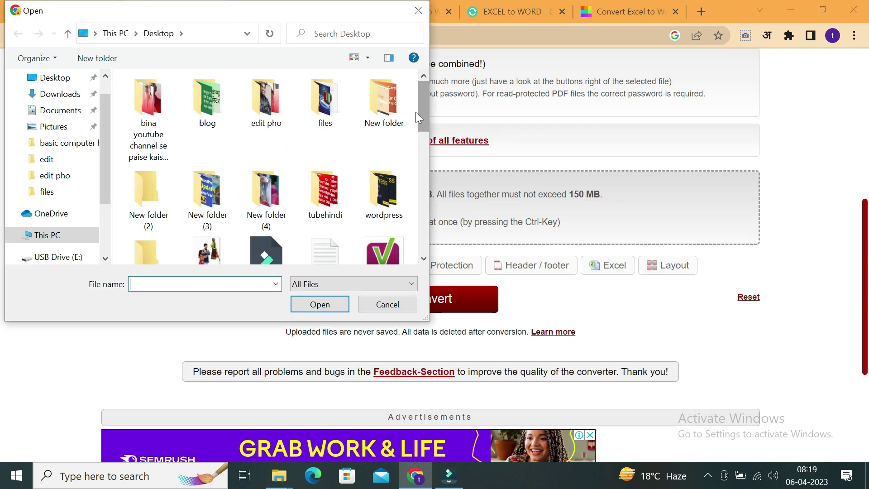
drag(425, 113, 423, 169)
click(281, 149)
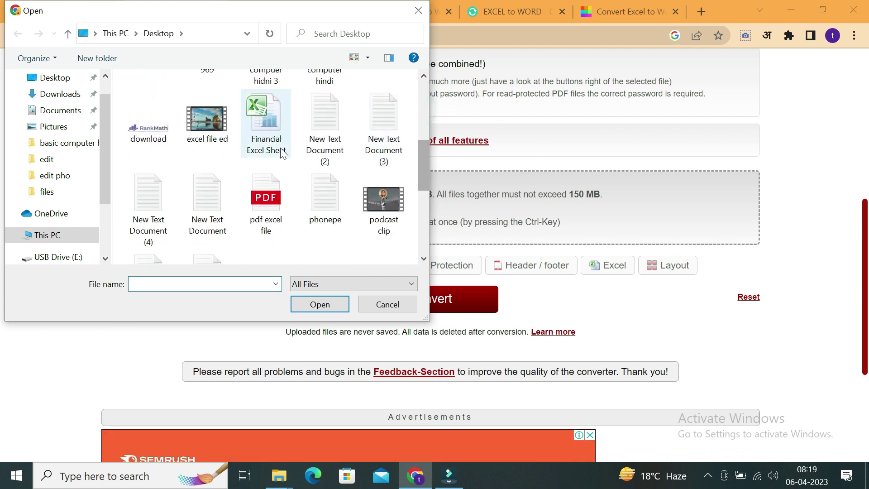
click(319, 308)
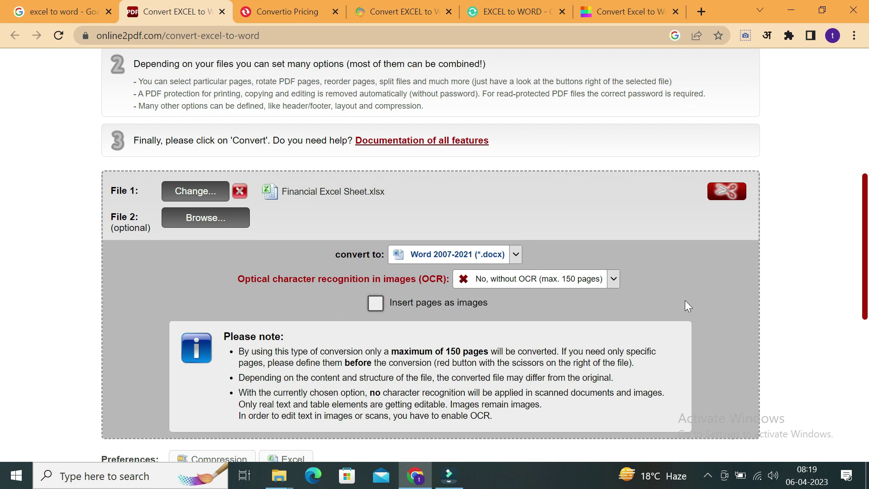
scroll(618, 276, down, 3)
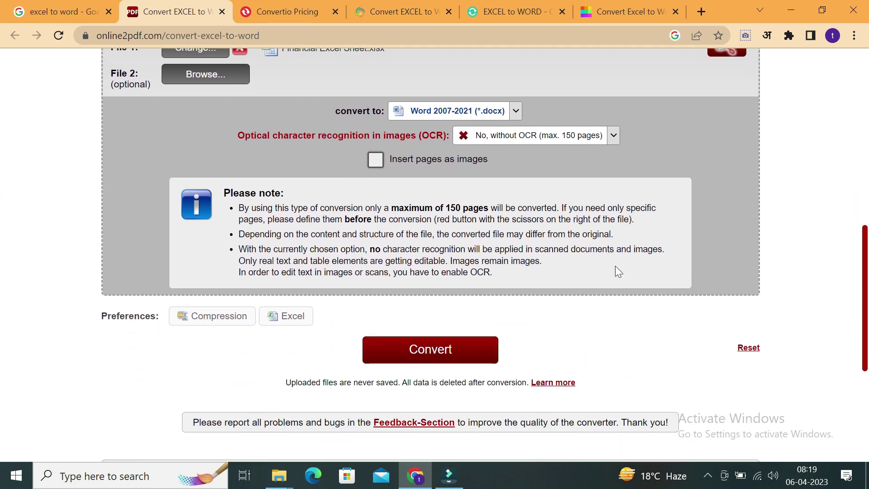
click(412, 360)
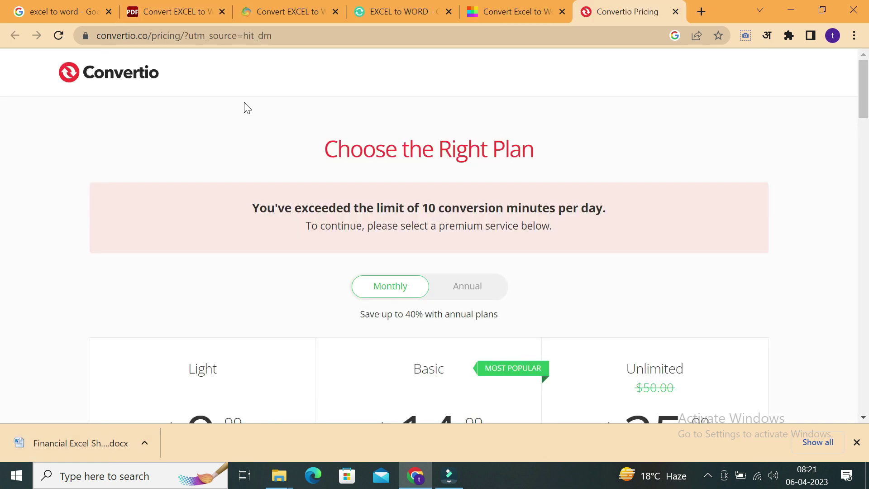
Upload Financial Excel Sheet.xlsx to the Aspose Excel to Word converter
click(290, 10)
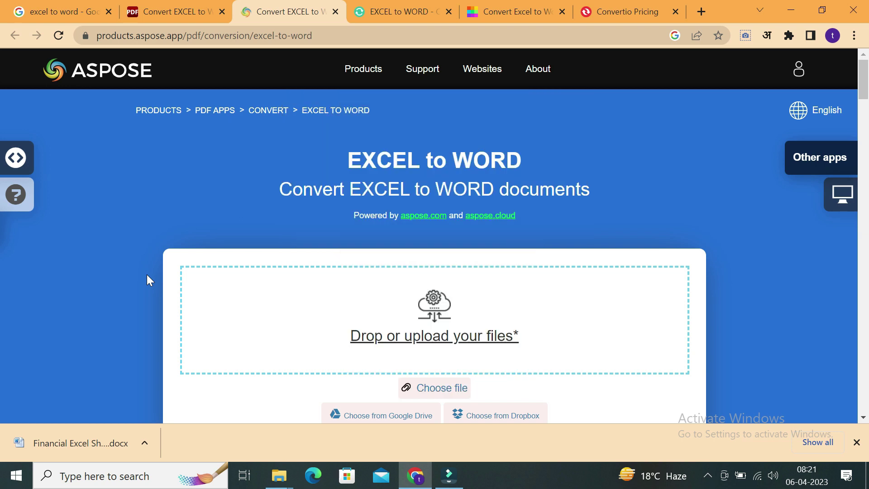
scroll(471, 344, down, 1)
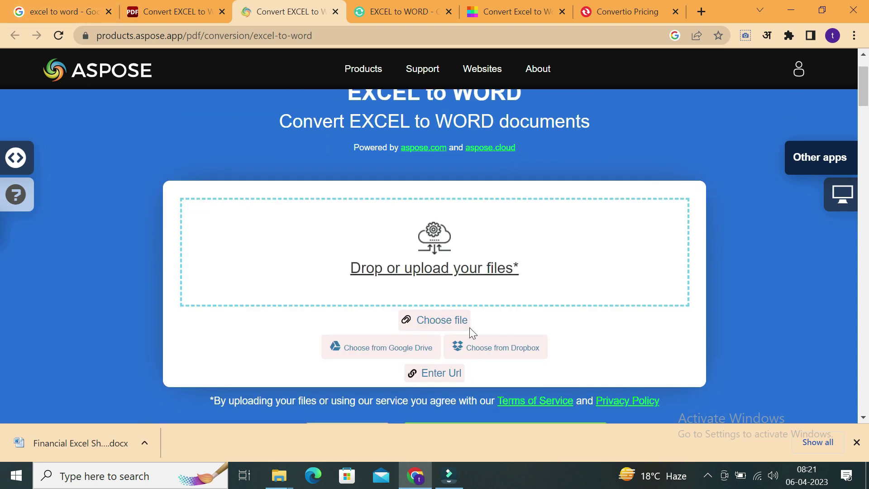
click(452, 266)
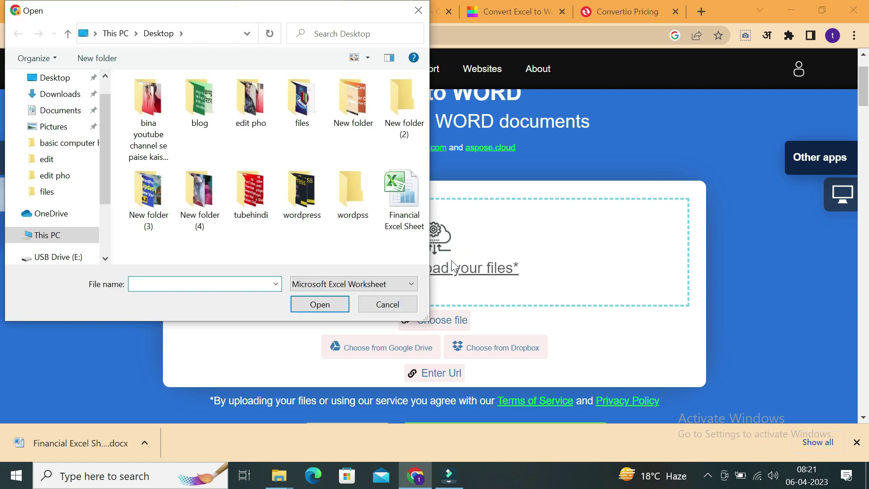
click(402, 204)
click(320, 304)
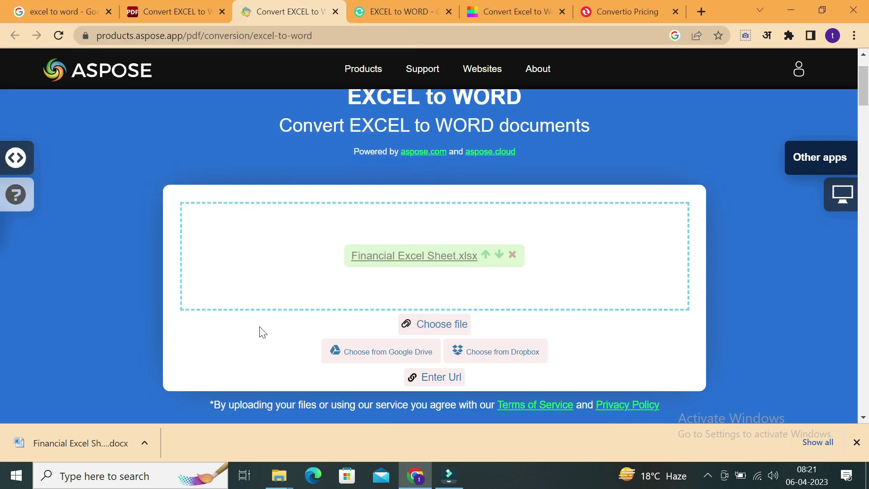
Convert the workbook to DOCX and download Financial+Excel+Sheet.docx
scroll(260, 328, down, 1)
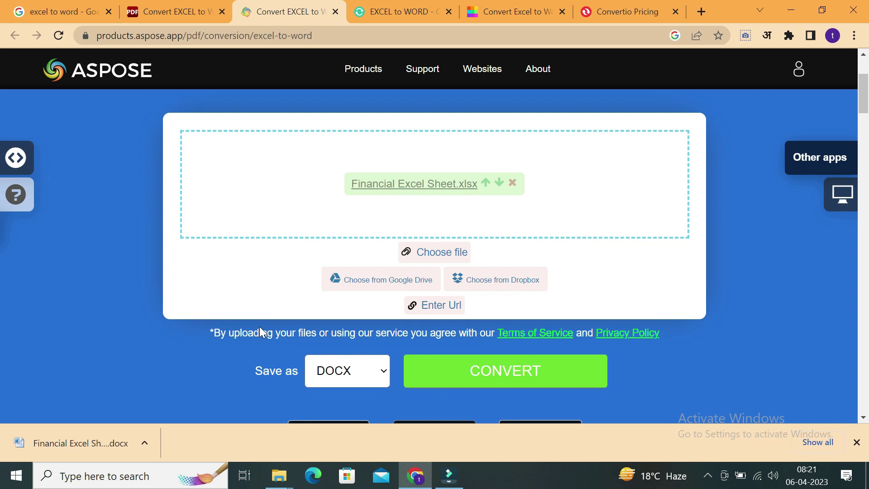
click(522, 383)
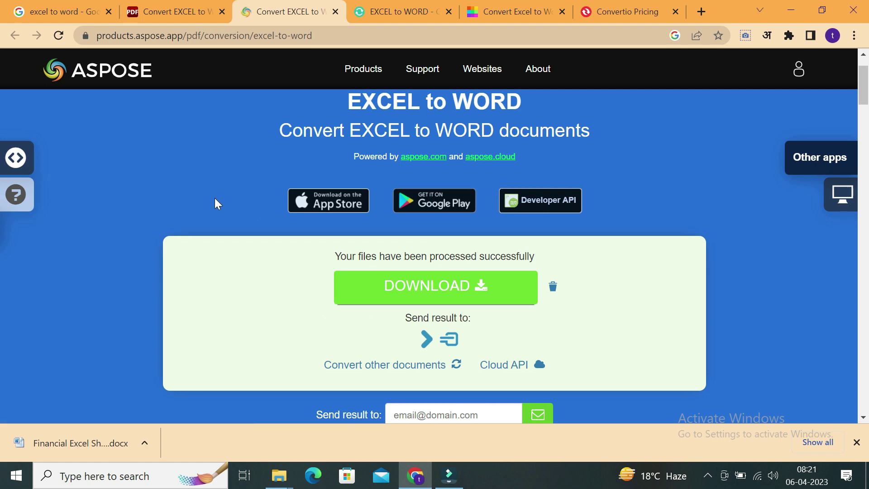
click(494, 292)
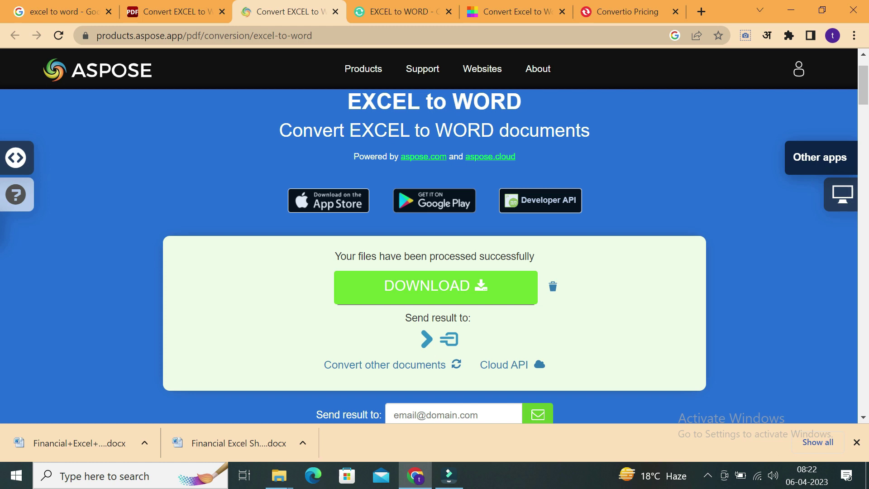
Upload Financial Excel Sheet.xlsx to the CDKM Excel-to-Word converter
click(399, 7)
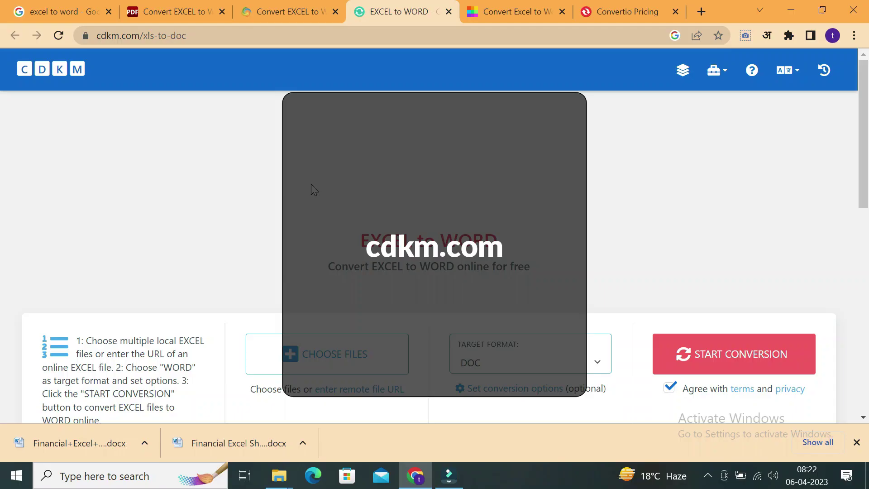
scroll(317, 177, up, 1)
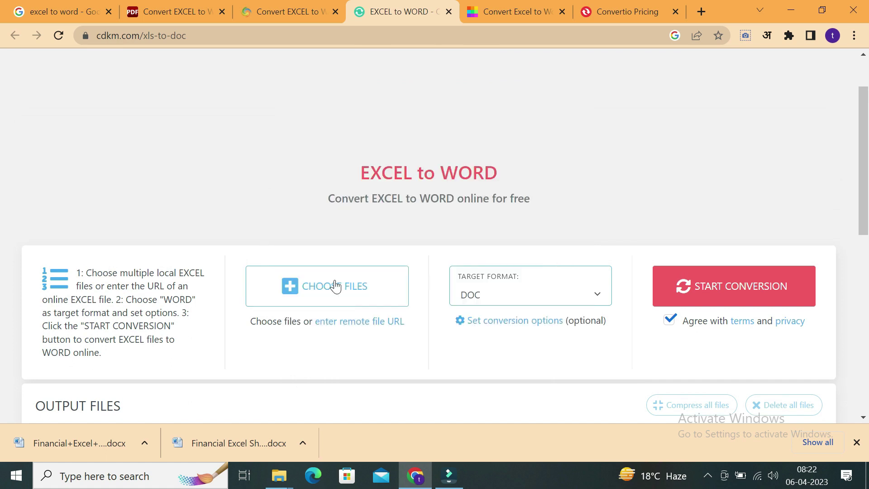
click(335, 285)
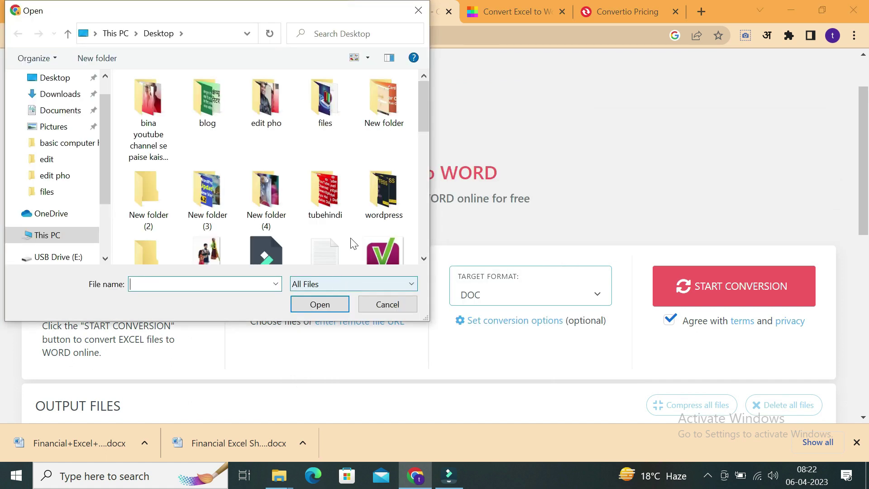
drag(426, 110, 422, 164)
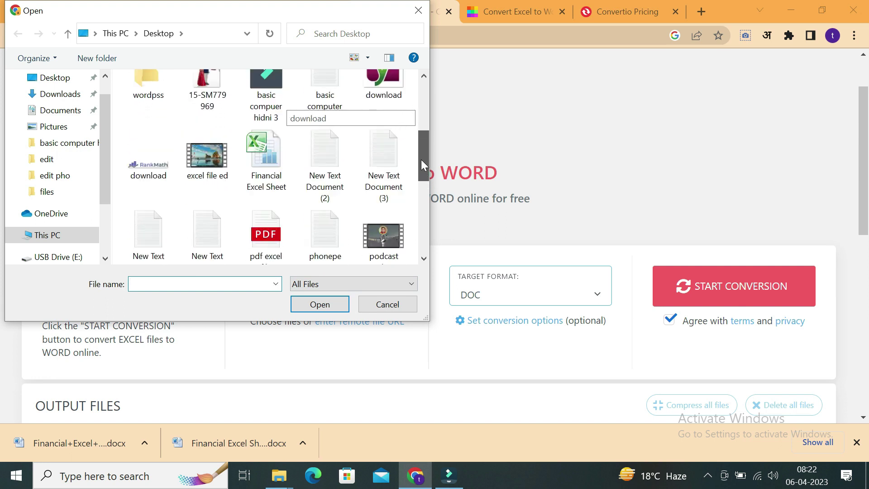
click(267, 183)
click(329, 305)
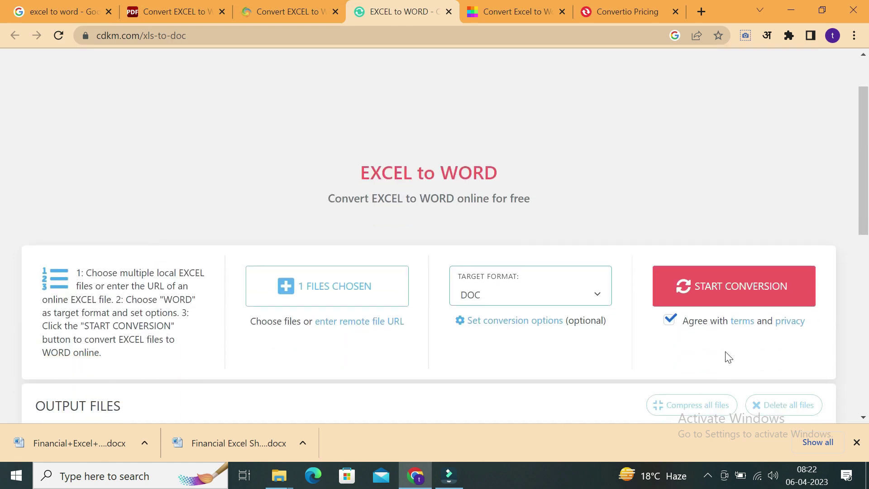
Convert the workbook to Word DOC and download Financial Excel Sheet.doc (12.28 MB)
click(717, 285)
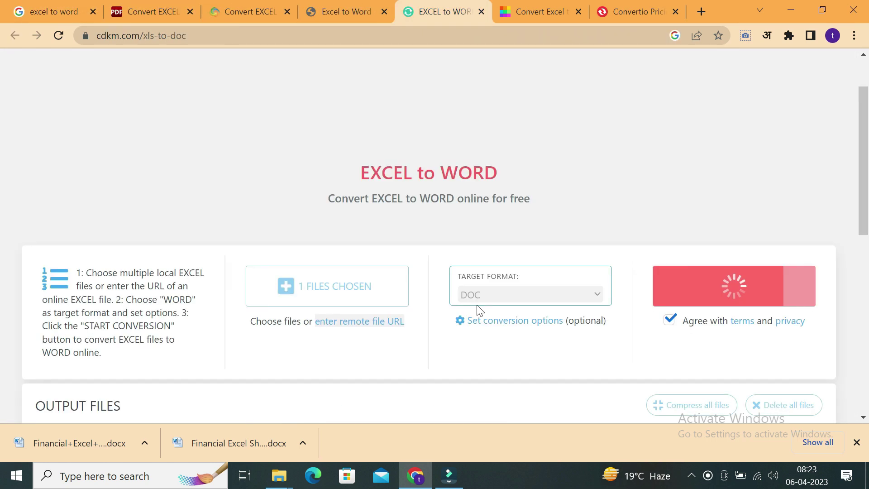
scroll(481, 323, down, 4)
scroll(430, 294, up, 3)
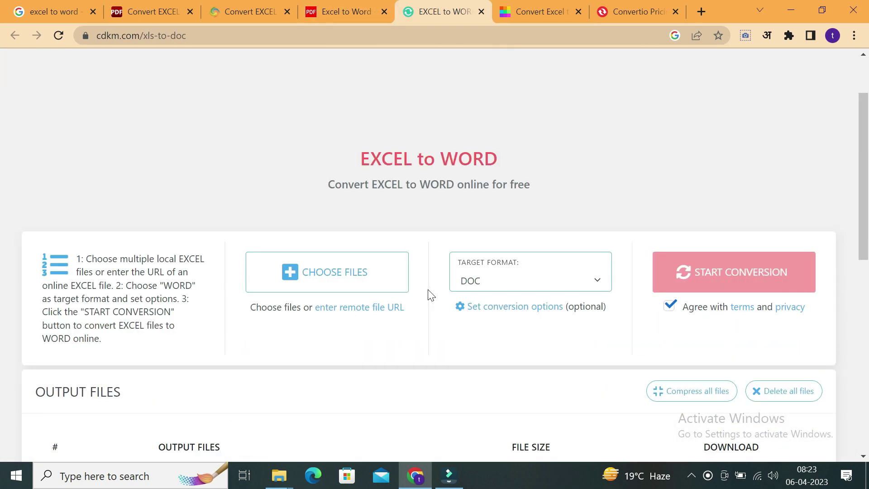
scroll(430, 295, down, 3)
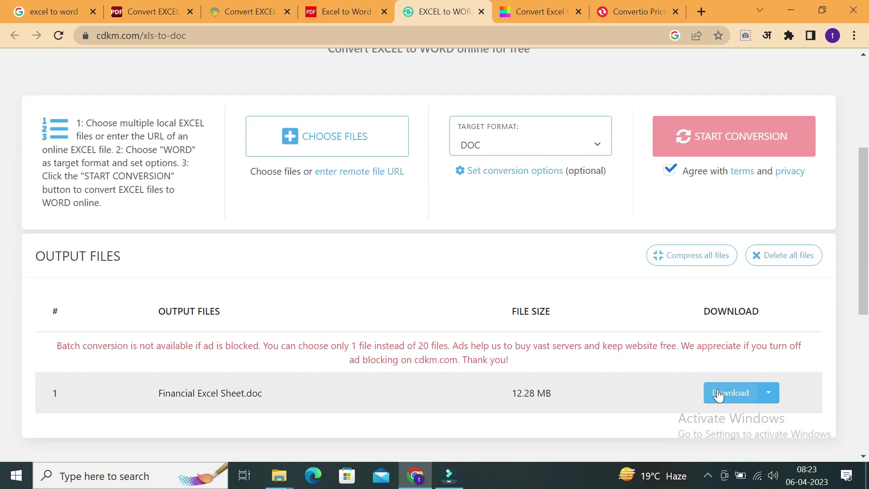
click(719, 393)
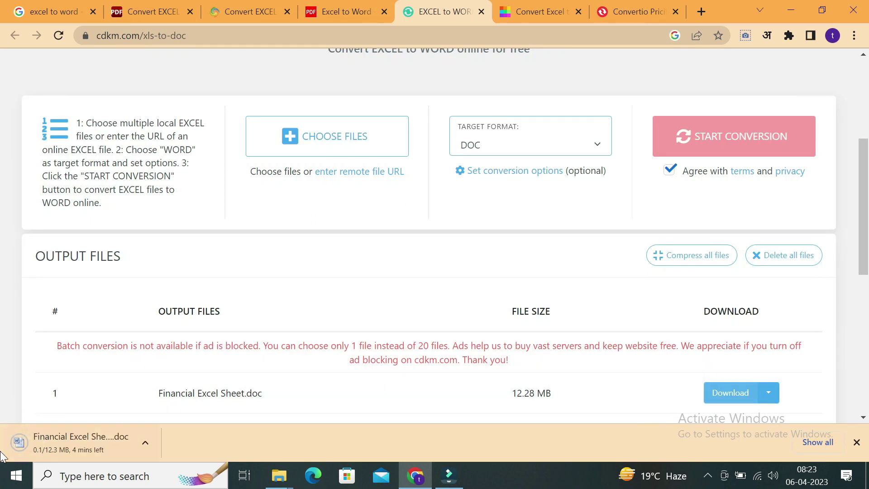
scroll(264, 361, up, 3)
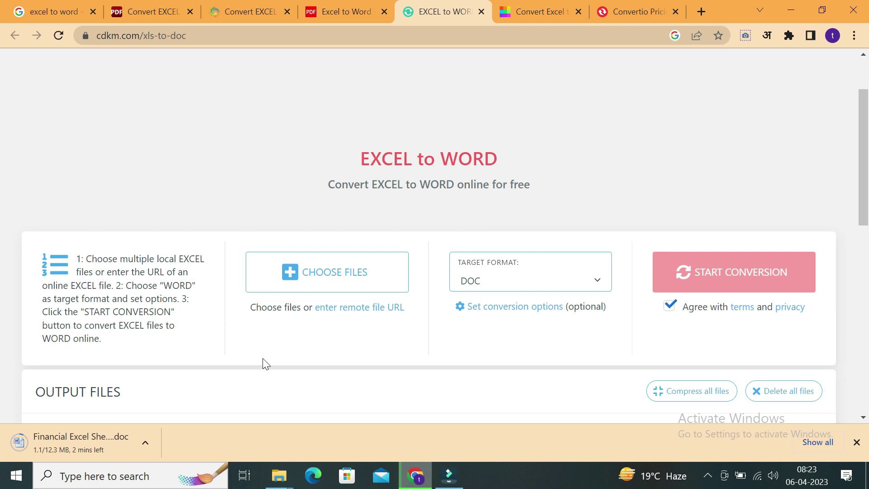
Upload the Financial Excel Sheet workbook from the computer to PDFConvertOnline's Excel to Word page
click(352, 13)
scroll(216, 240, up, 1)
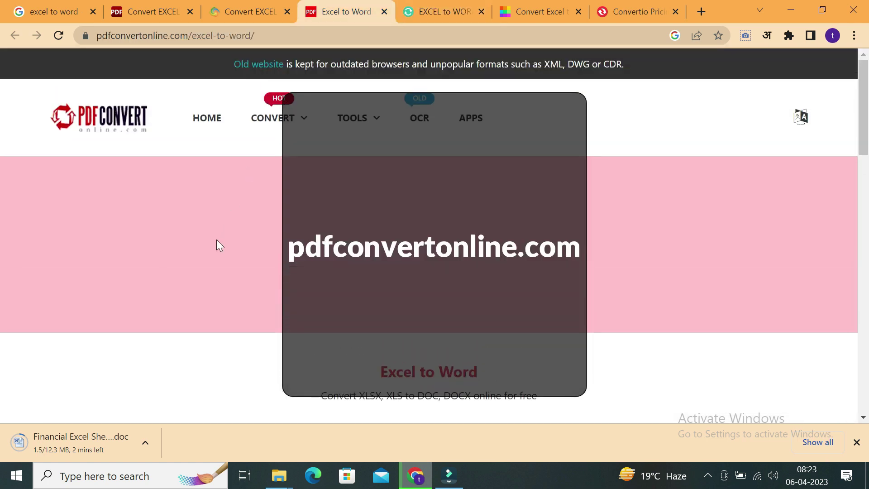
scroll(236, 290, down, 1)
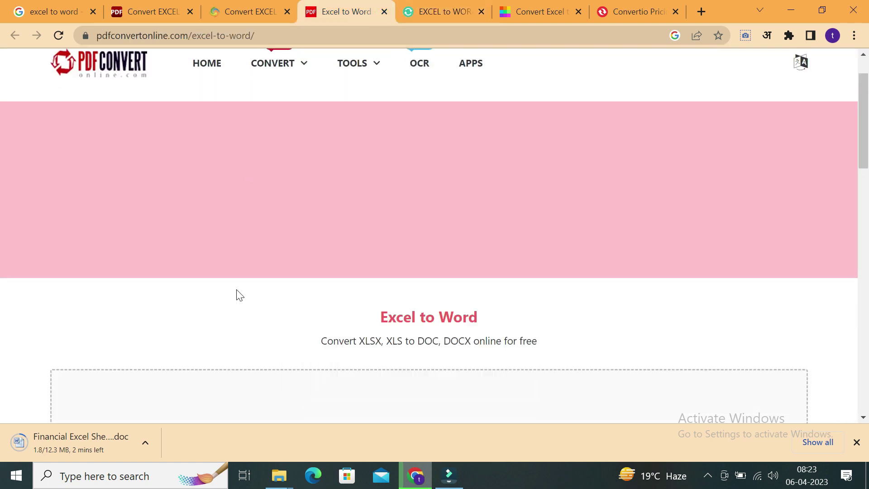
scroll(236, 290, down, 3)
scroll(237, 291, down, 3)
scroll(238, 295, up, 1)
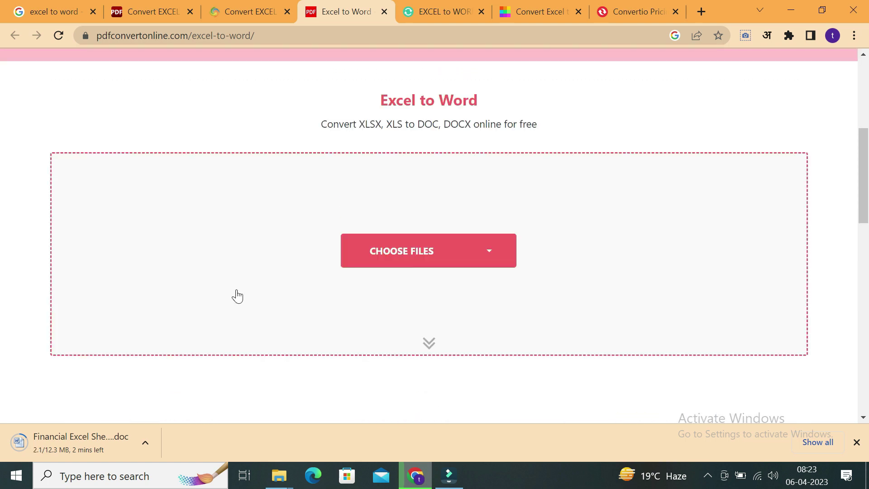
click(494, 254)
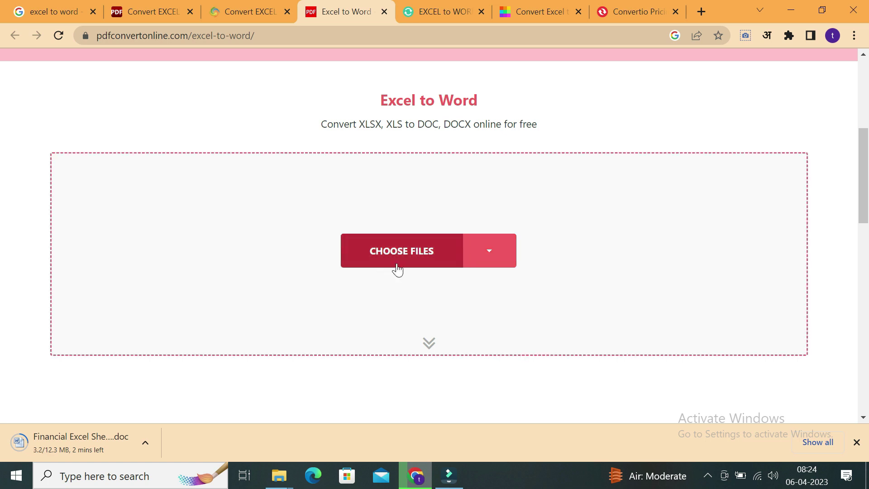
click(410, 249)
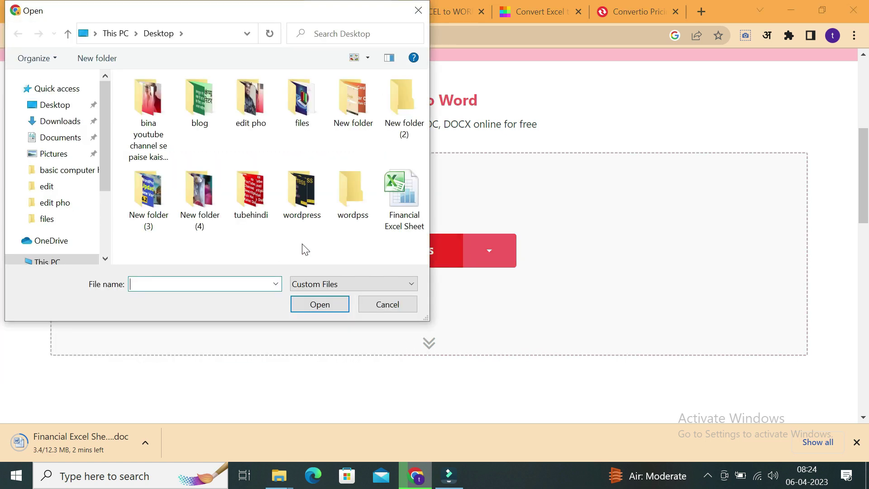
double_click(404, 186)
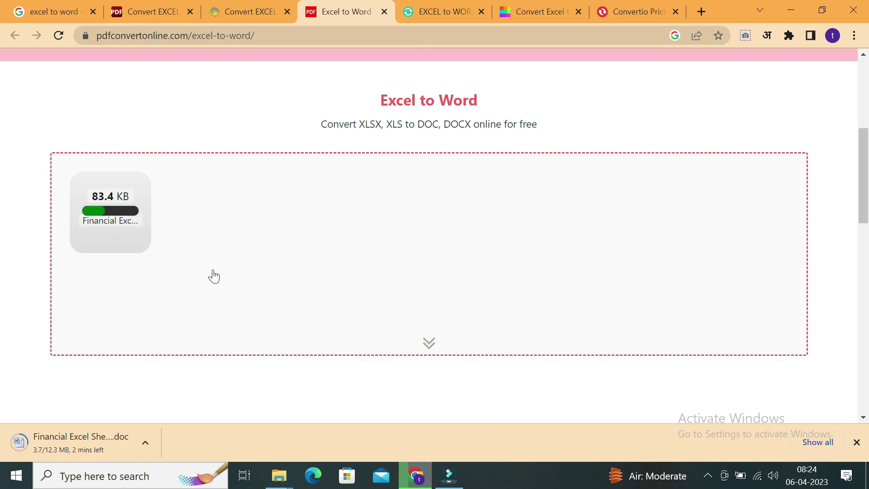
Download the resulting Financial Excel Sheet.docx (974.95 KB) and move to the next converter tab
scroll(216, 276, down, 1)
scroll(216, 276, down, 3)
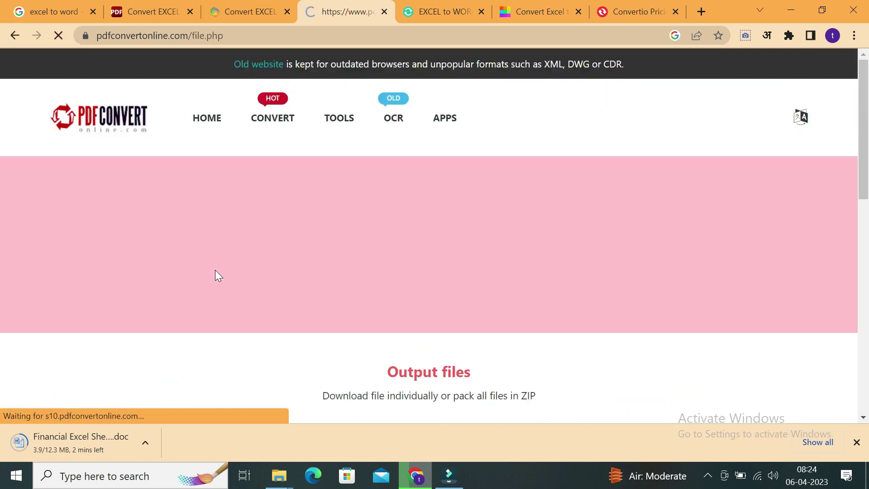
scroll(216, 276, down, 1)
scroll(216, 275, down, 5)
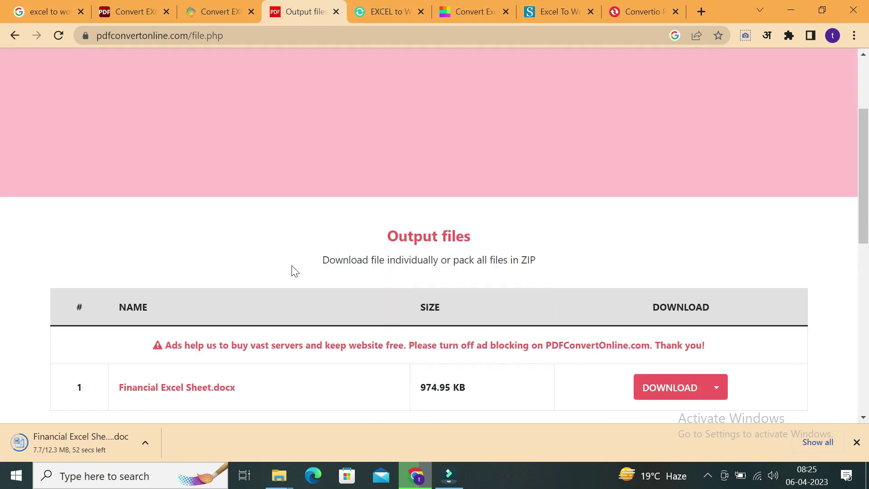
scroll(292, 270, down, 3)
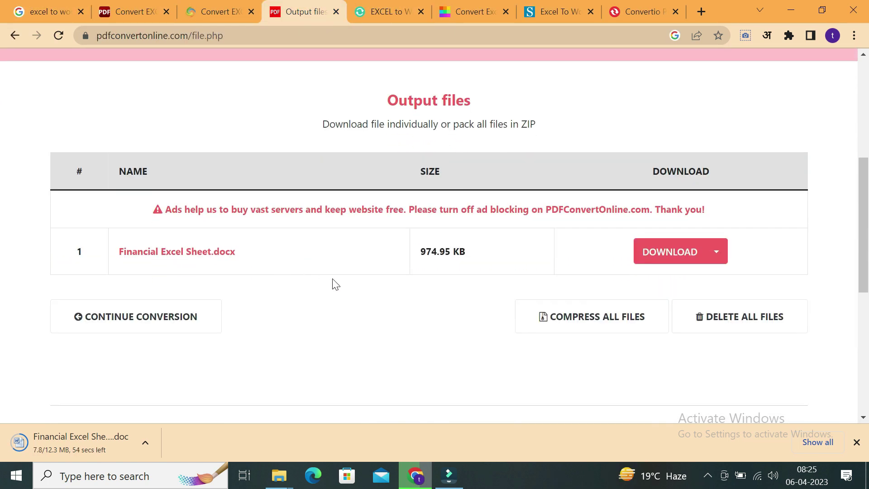
click(673, 258)
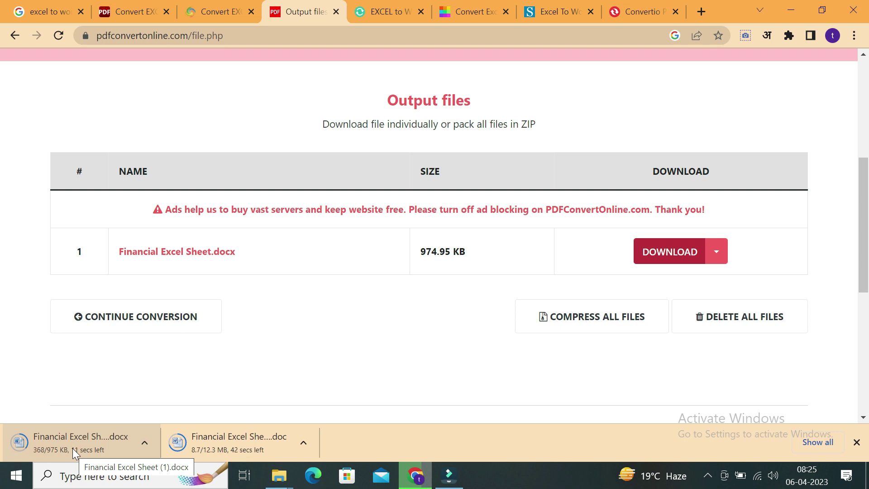
key(ctrl+Tab)
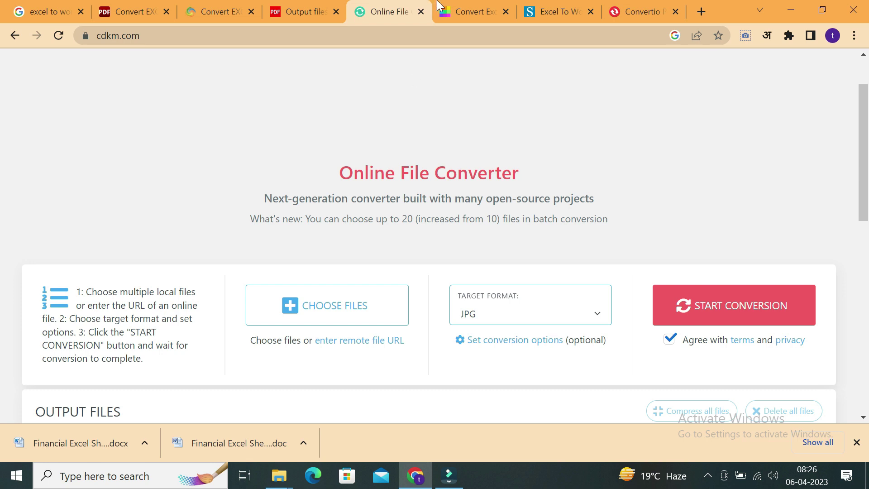
Go from the Smallpdf Excel to Word tab to the Smallpdf home page
key(ctrl+Tab)
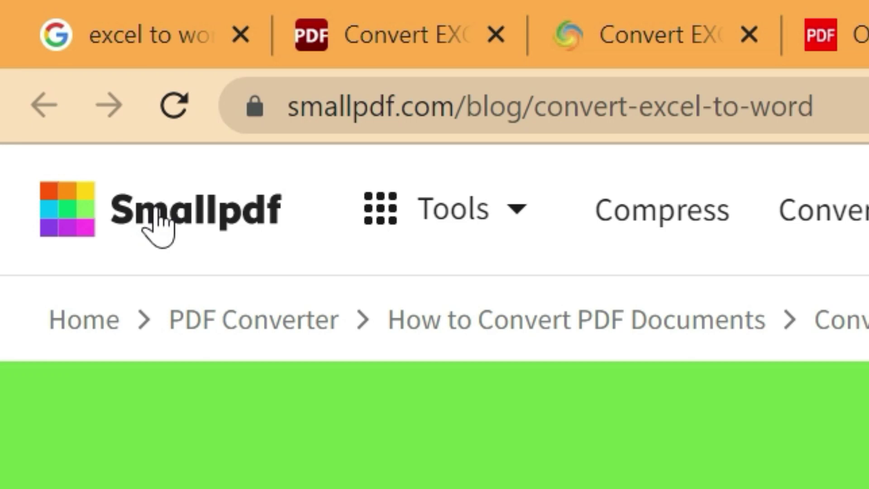
click(51, 70)
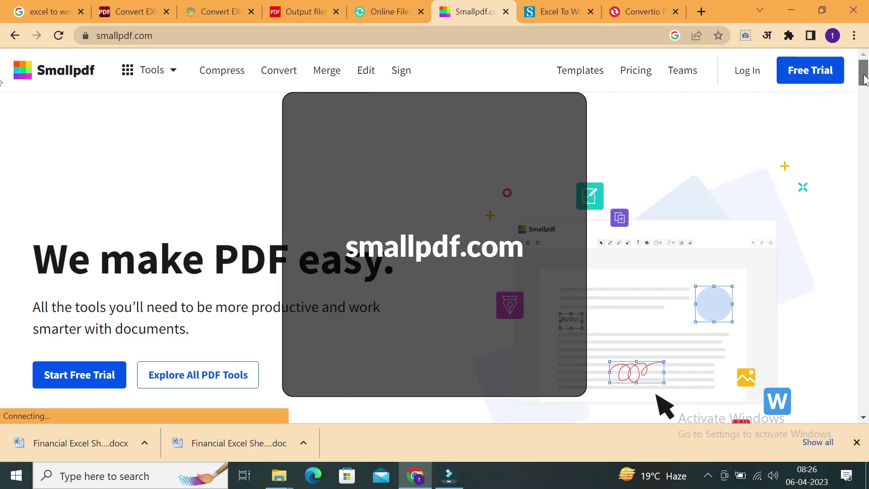
scroll(865, 120, down, 8)
scroll(865, 120, down, 4)
scroll(427, 163, up, 1)
Open See All PDF Tools and browse the tool cards, such as Excel to PDF and PDF to Word
click(427, 163)
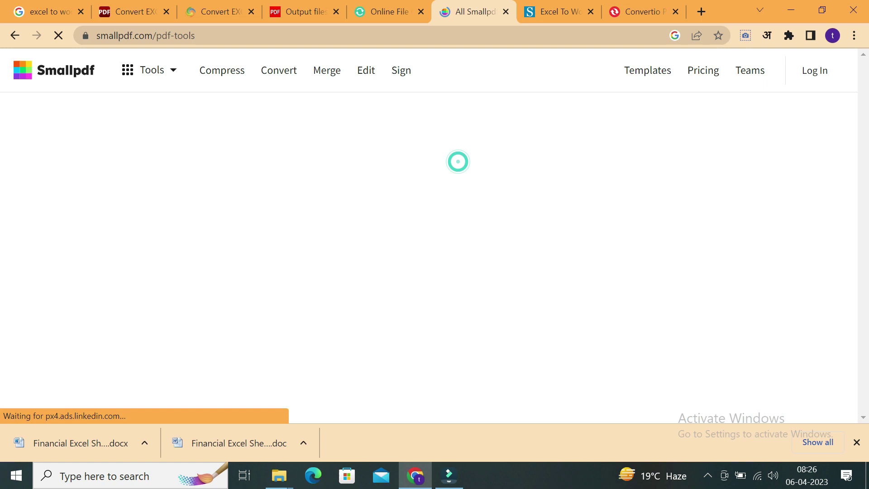
scroll(1, 145, down, 4)
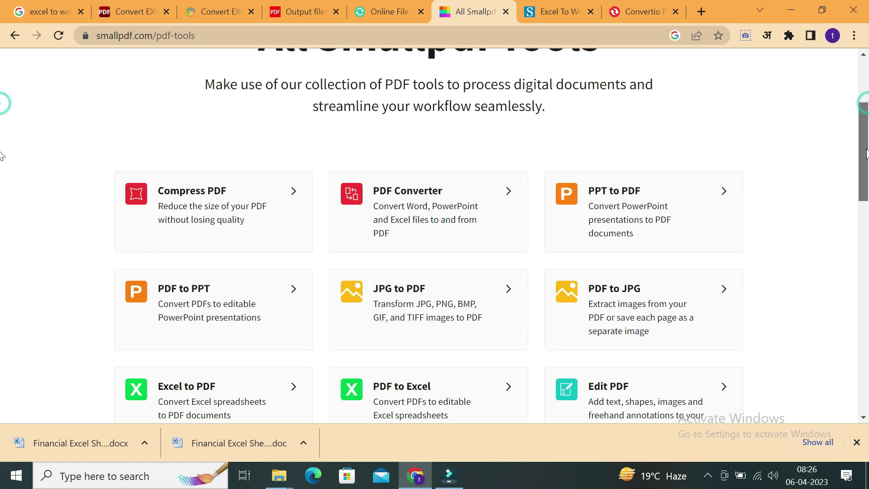
scroll(2, 156, down, 1)
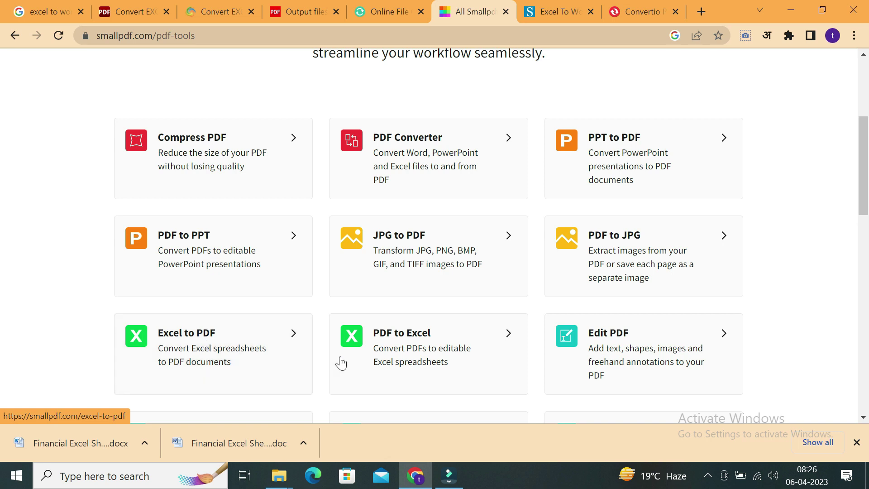
scroll(2, 160, down, 5)
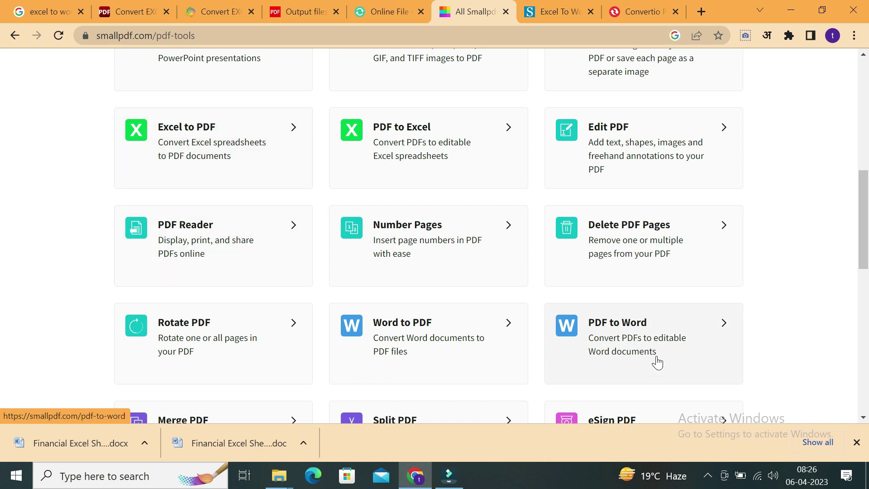
scroll(658, 362, up, 3)
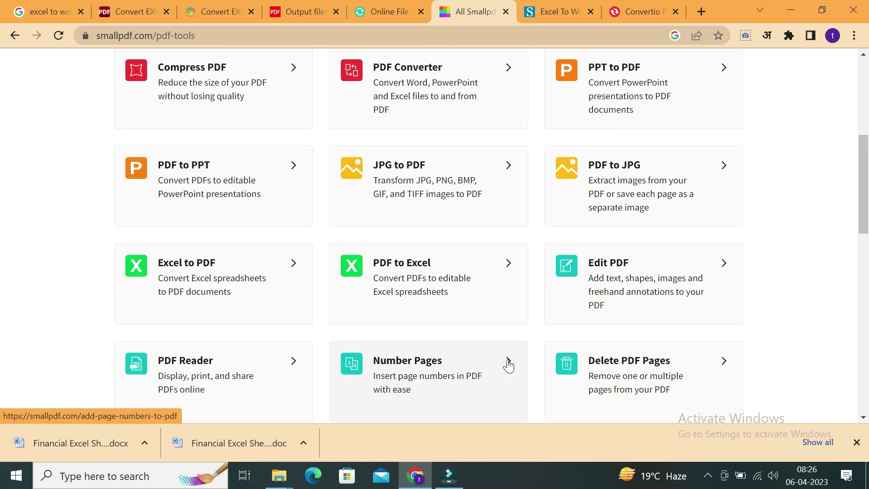
scroll(509, 365, down, 1)
scroll(509, 365, up, 1)
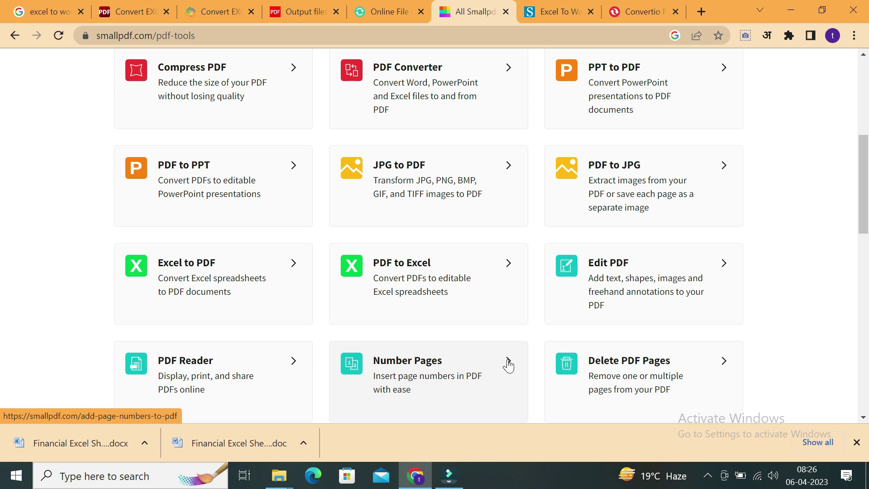